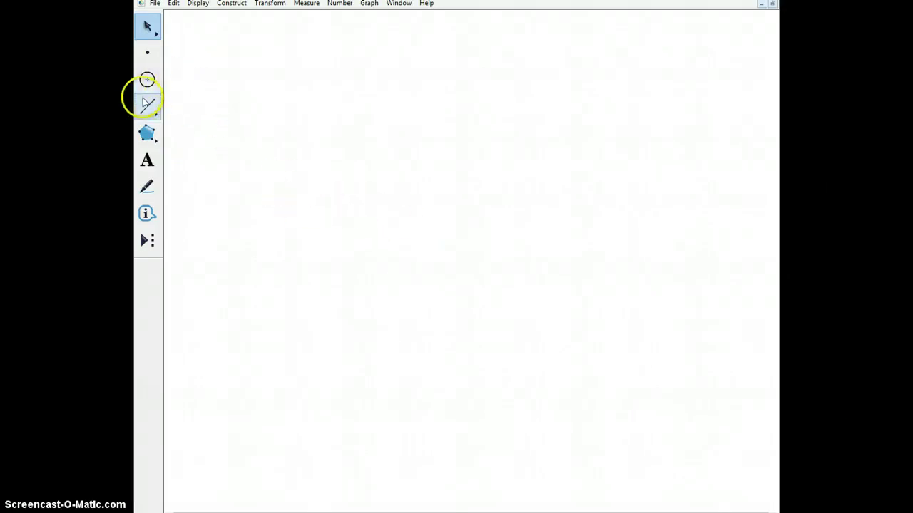
- Draw a closed triangle from three connected segments with the Segment tool
click(147, 132)
click(147, 106)
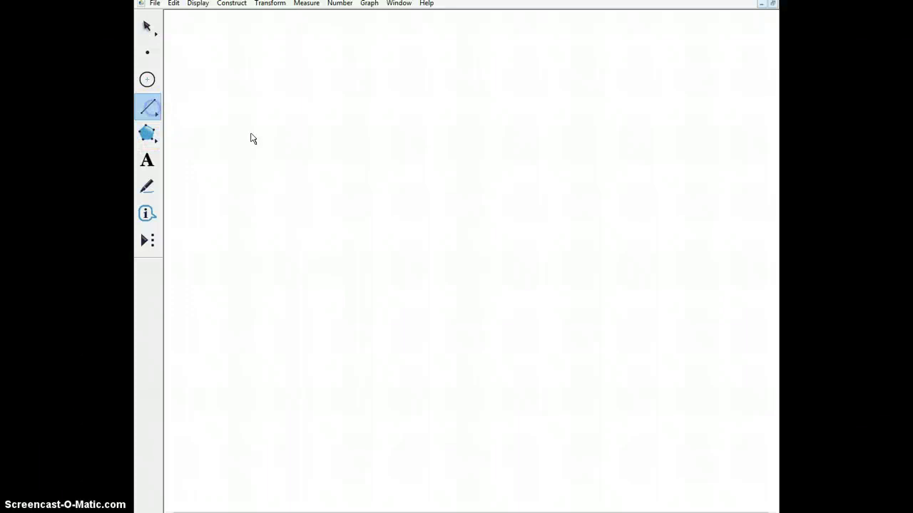
mouse_move(395, 102)
mouse_down()
mouse_move(303, 207)
mouse_move(483, 213)
mouse_up()
click(395, 102)
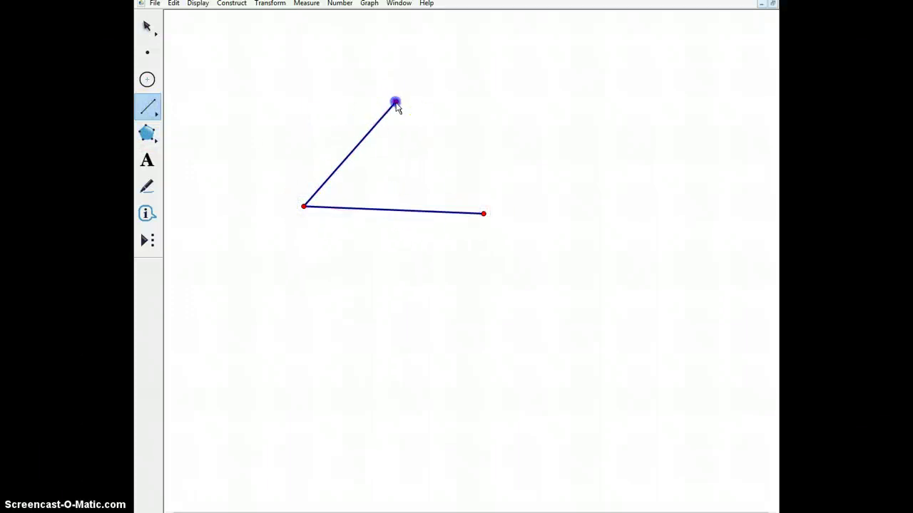
drag(395, 103, 483, 213)
key(Escape)
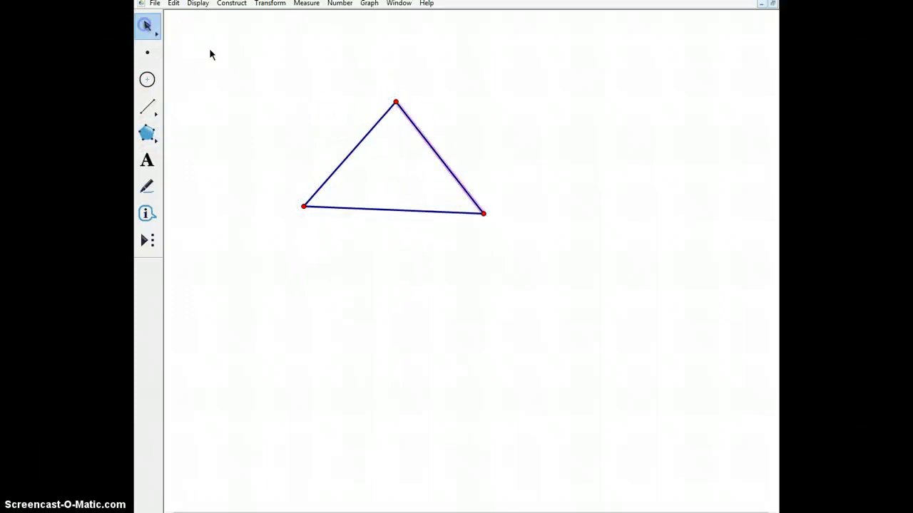
- Select all three triangle sides and construct their midpoints
drag(357, 143, 446, 213)
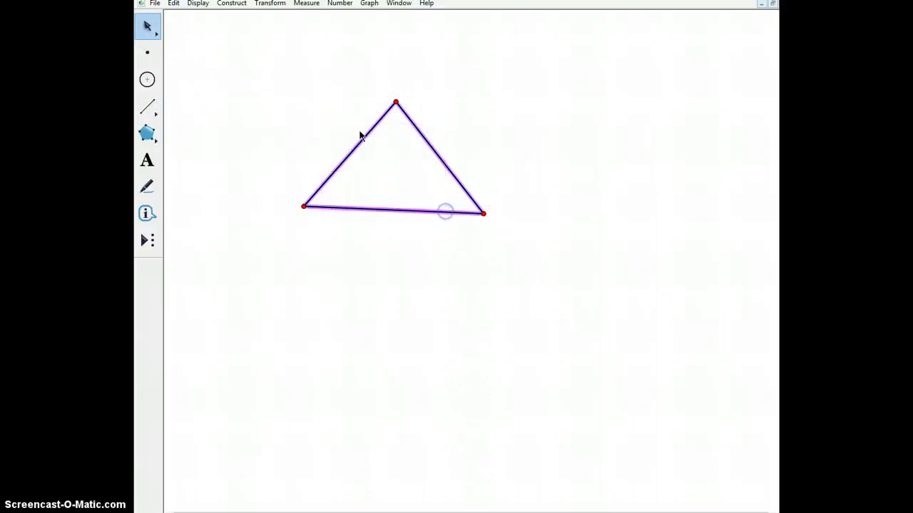
click(232, 4)
click(255, 27)
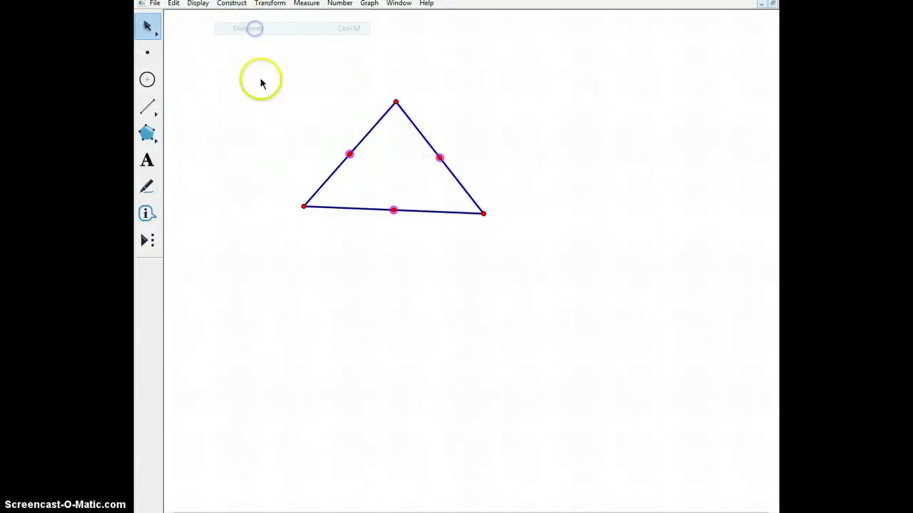
- Join the three midpoints with segments to form the inner midsegment triangle, then deselect
click(147, 107)
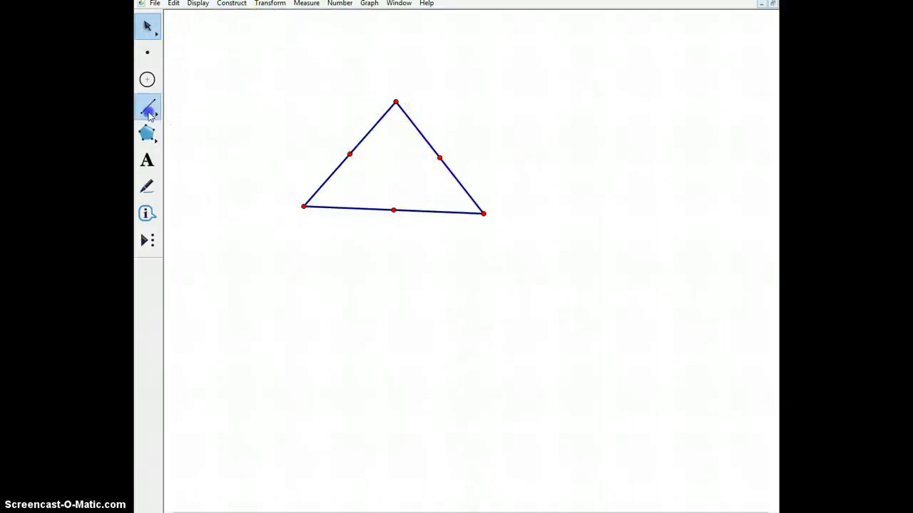
click(348, 156)
click(439, 157)
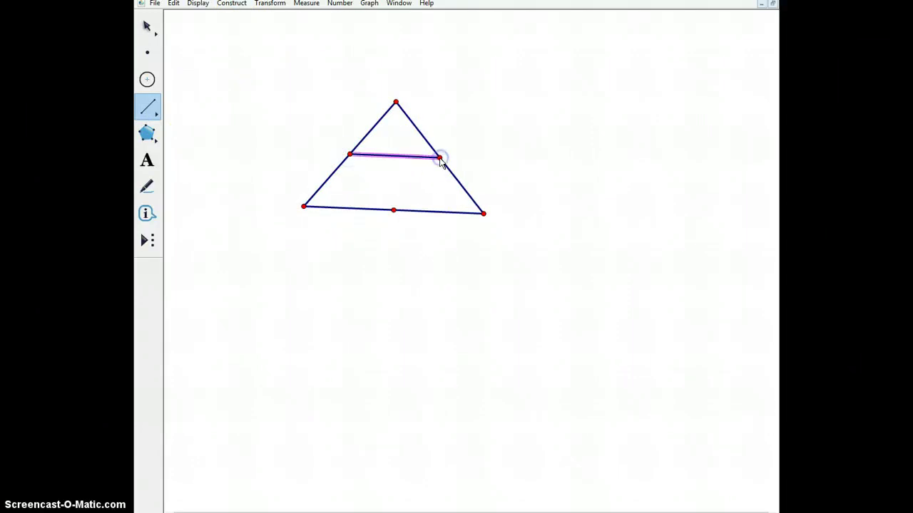
click(440, 157)
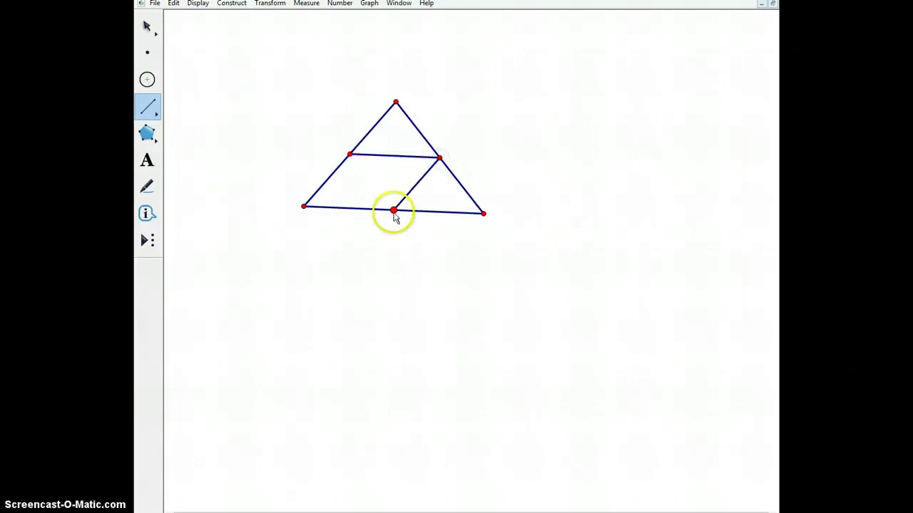
click(393, 210)
drag(394, 210, 418, 205)
click(160, 36)
click(281, 86)
click(397, 176)
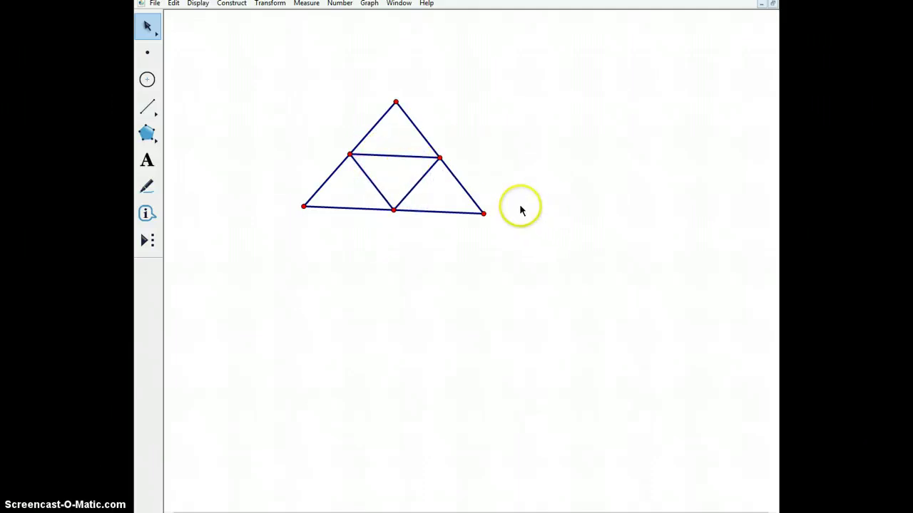
- Drag the bottom-right, top and left vertices outward to enlarge the triangle into a scalene shape
drag(484, 213, 648, 364)
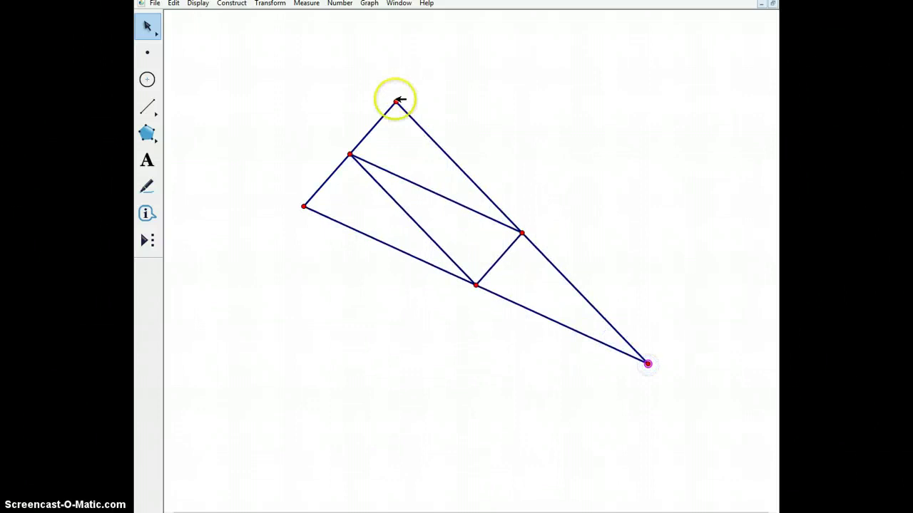
drag(396, 102, 601, 50)
drag(303, 206, 211, 336)
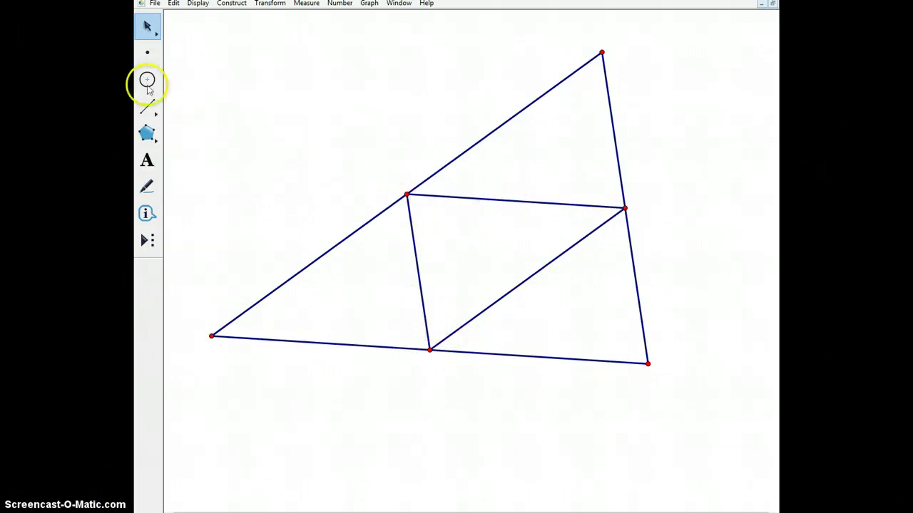
click(509, 208)
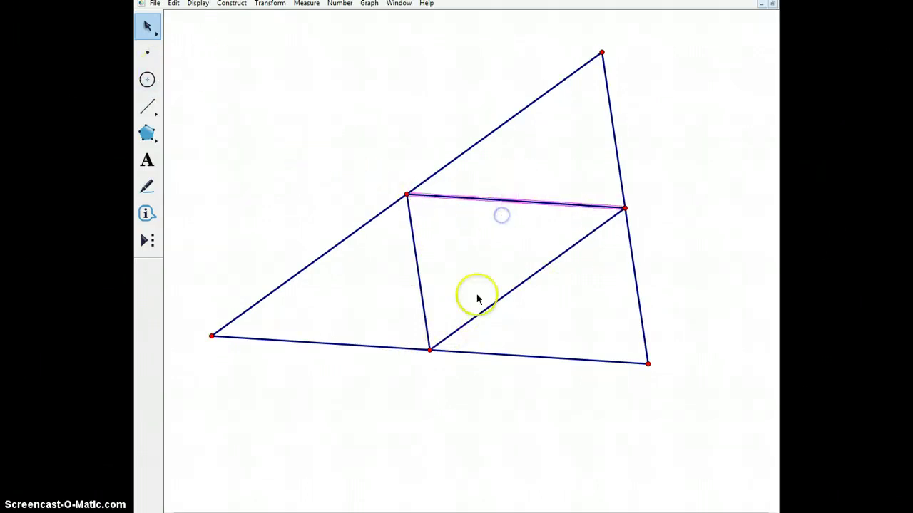
click(504, 356)
click(500, 200)
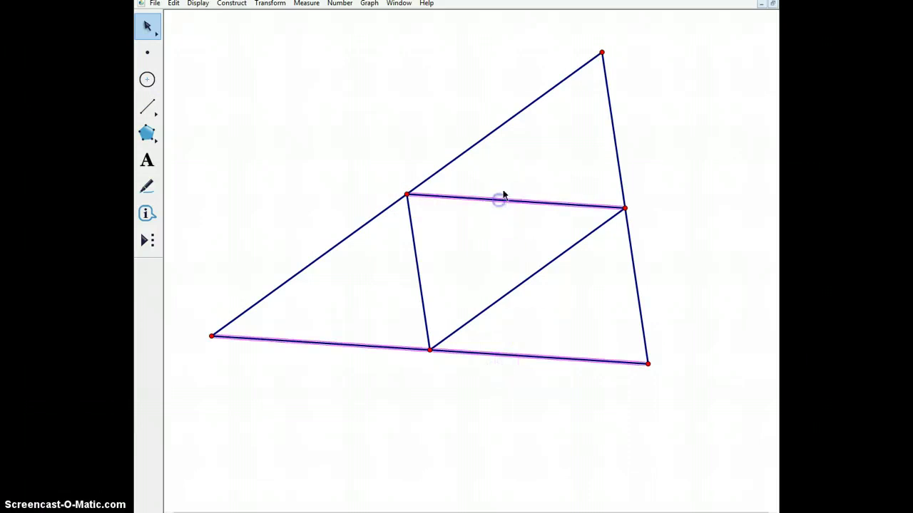
click(515, 169)
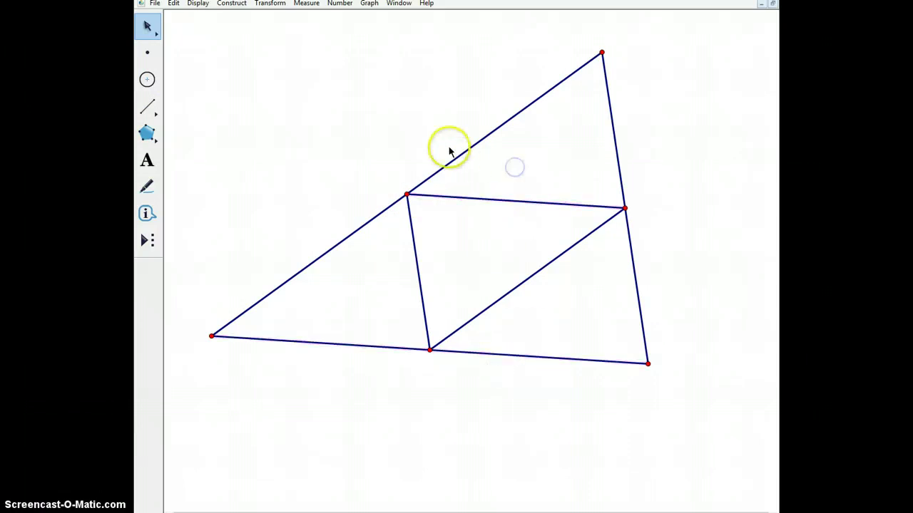
click(446, 165)
click(542, 268)
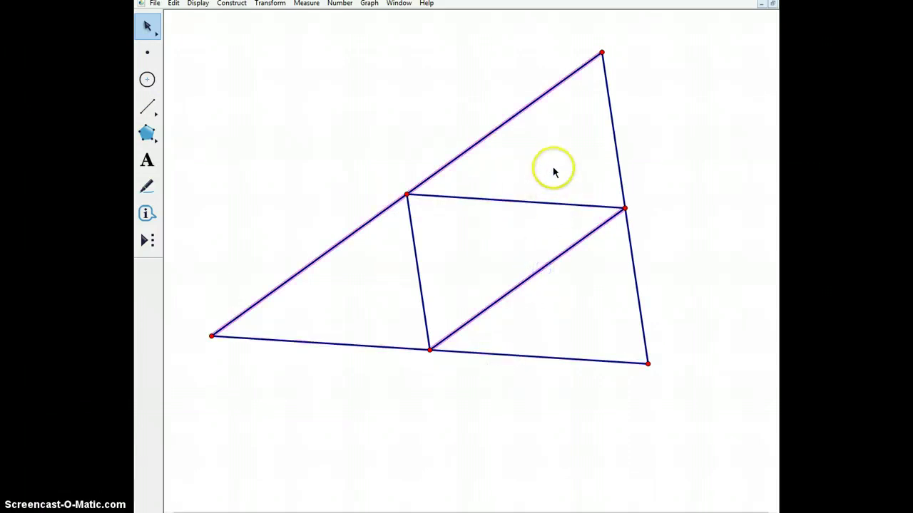
click(553, 169)
click(607, 146)
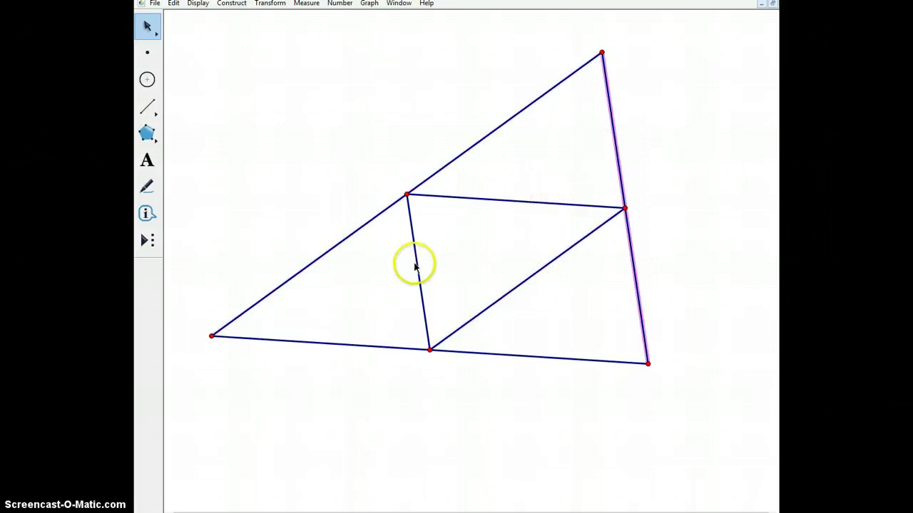
click(416, 263)
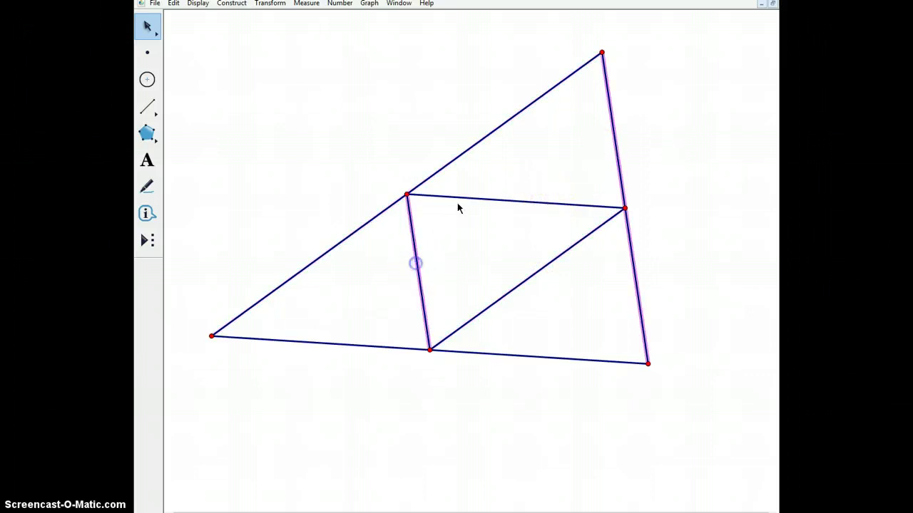
click(385, 126)
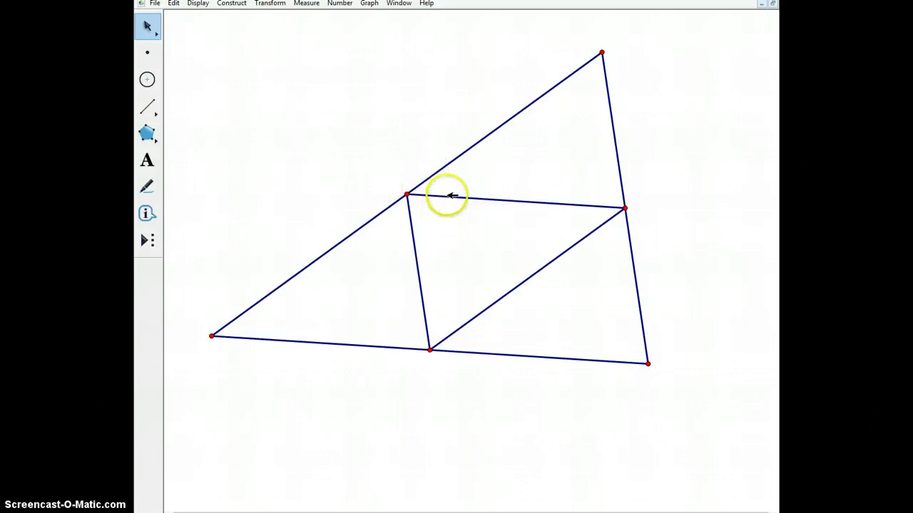
click(449, 197)
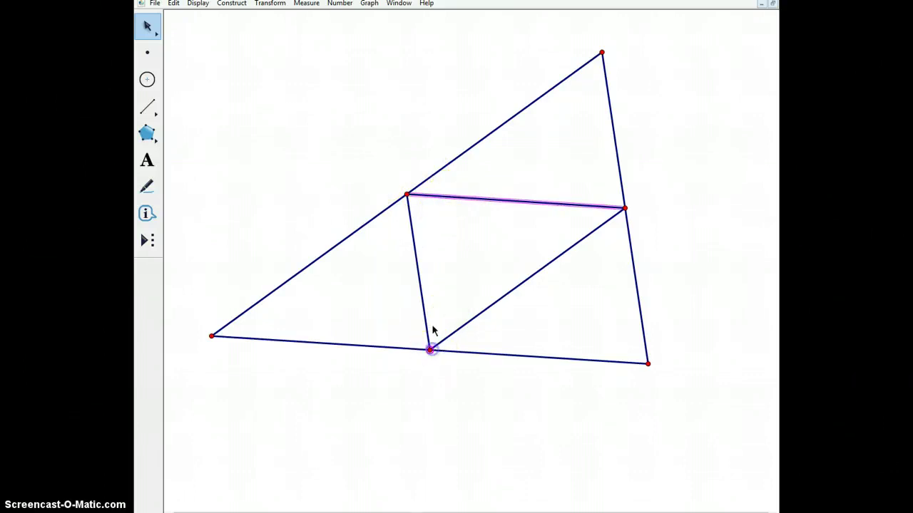
- Construct a line through the bottom midpoint parallel to the midsegment
click(244, 7)
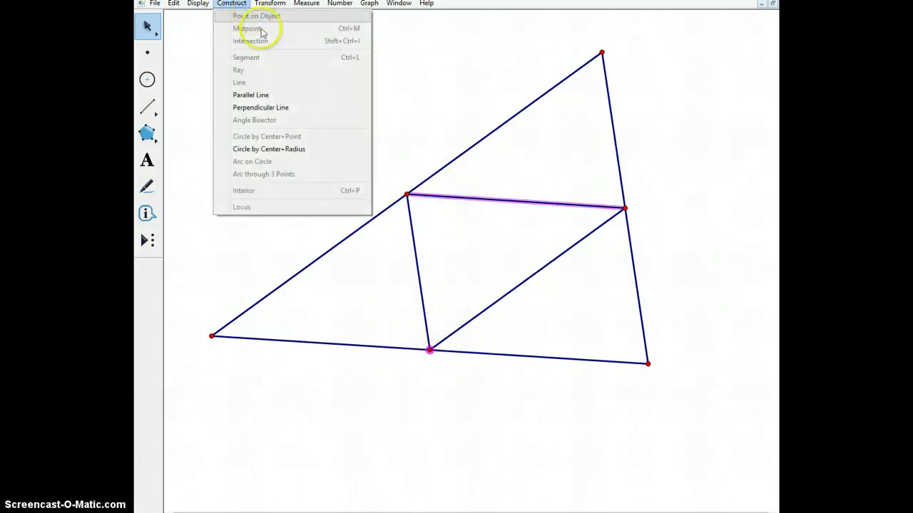
click(261, 93)
click(292, 118)
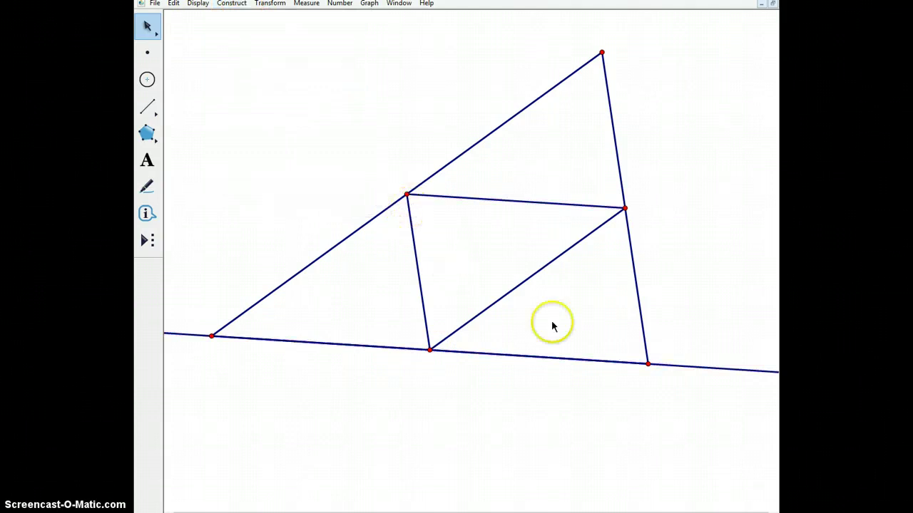
- Drag the top vertex to reshape the triangle, then hide the parallel line
drag(579, 66, 641, 85)
click(702, 374)
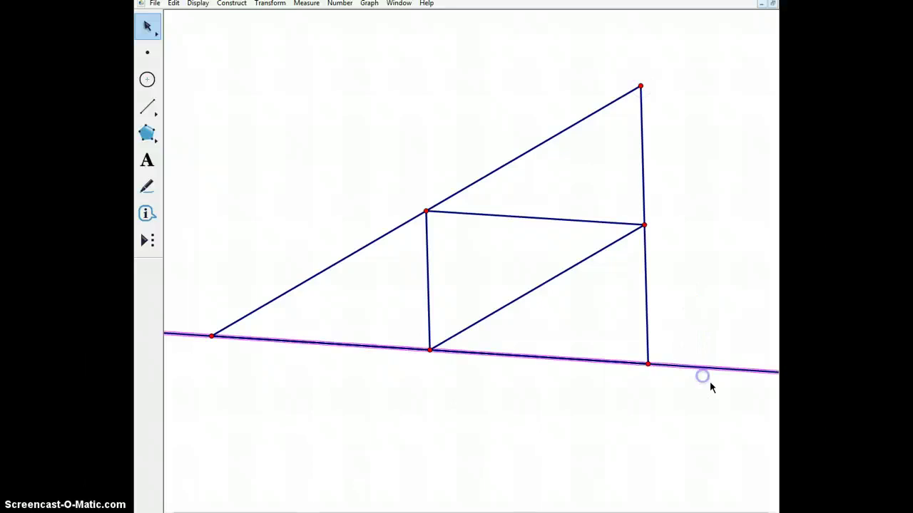
key(ctrl+h)
click(483, 265)
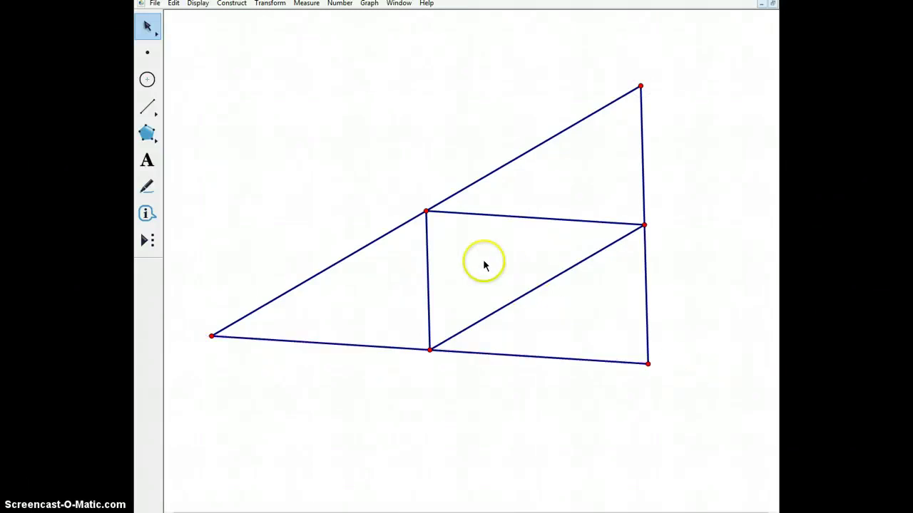
- Construct a line through the left-side midpoint parallel to the interior diagonal
click(497, 309)
click(425, 211)
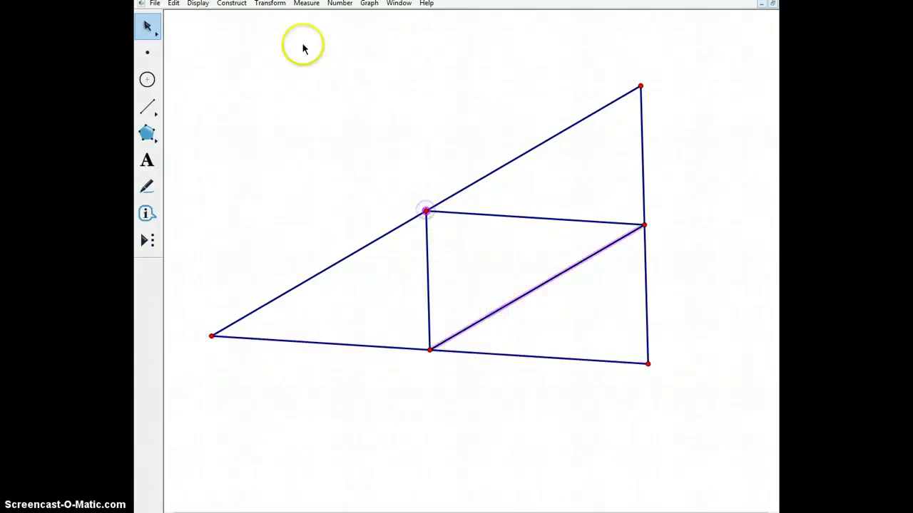
click(233, 4)
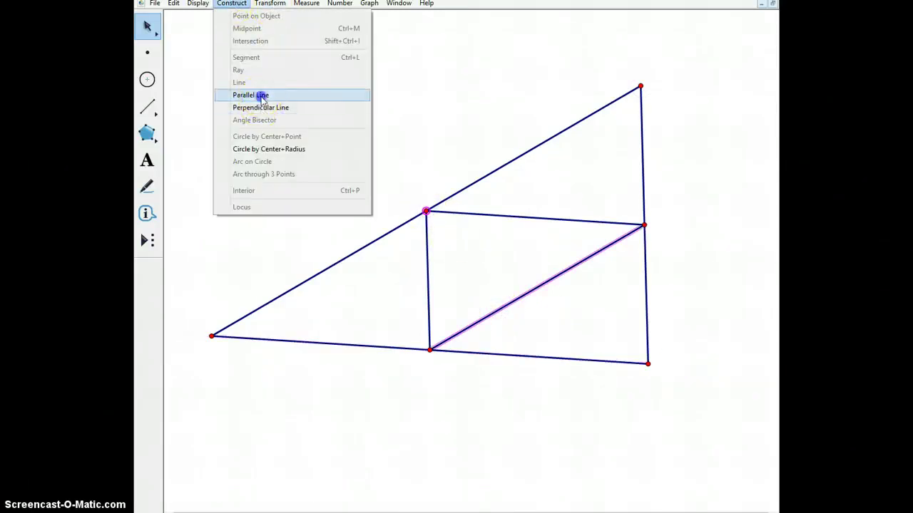
click(260, 97)
- Drag the bottom-right, top and bottom-left vertices to test the parallel line
drag(648, 363, 630, 357)
click(642, 83)
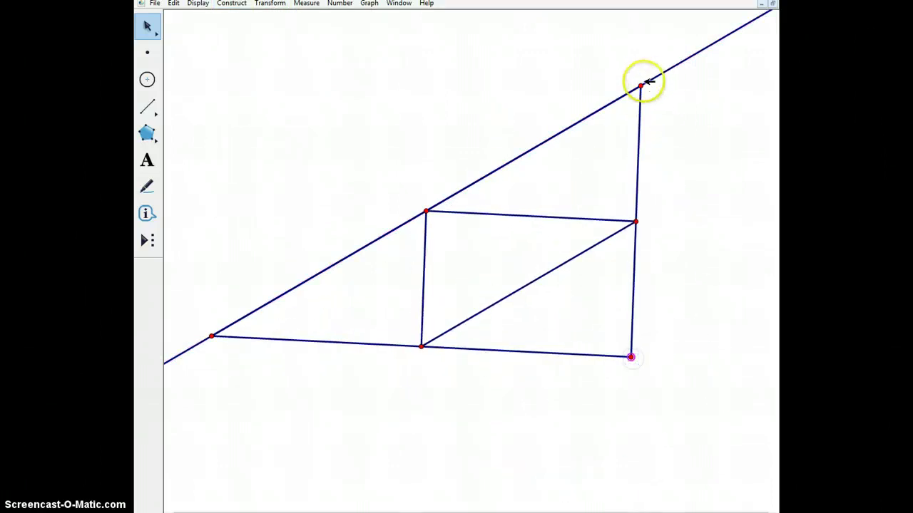
drag(645, 82, 538, 107)
drag(214, 332, 223, 293)
- Select the long parallel line along the left side and delete it
click(505, 301)
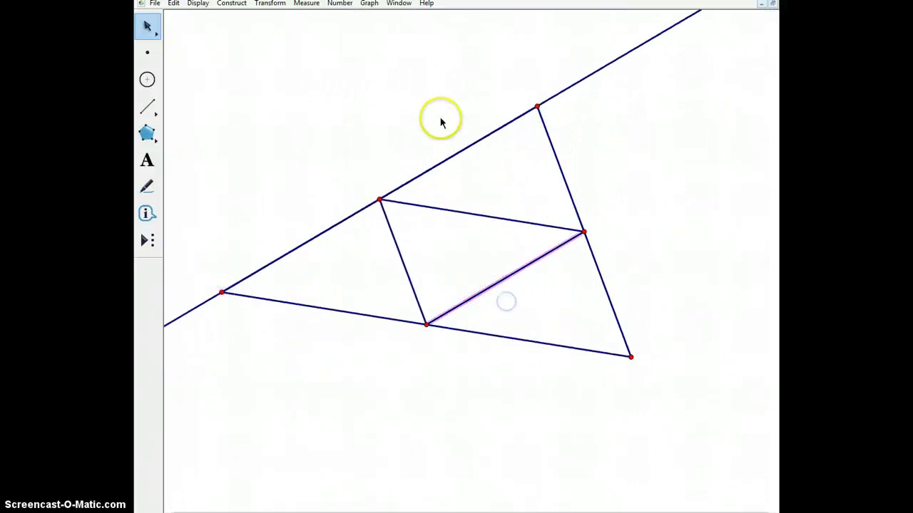
click(471, 148)
click(635, 110)
drag(527, 116, 586, 99)
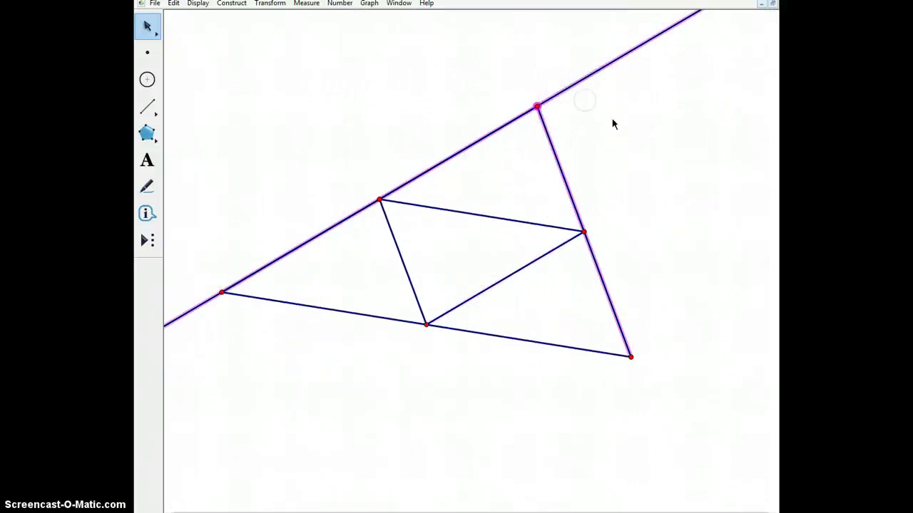
drag(635, 122, 601, 56)
key(Delete)
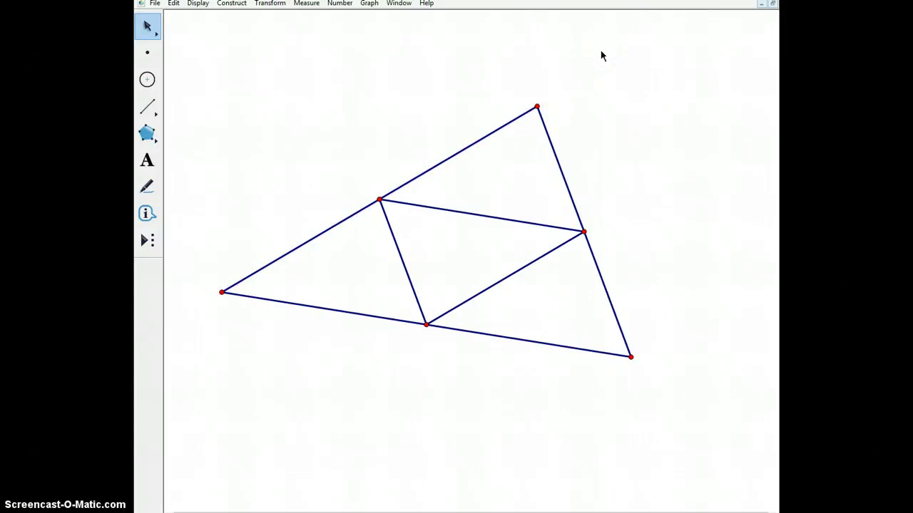
- Move the top vertex to make the right side vertical and drag the left vertex lower
click(556, 157)
click(521, 176)
drag(536, 107, 593, 109)
drag(221, 292, 260, 385)
- Trace red marker strokes over the figure, then undo them
click(146, 187)
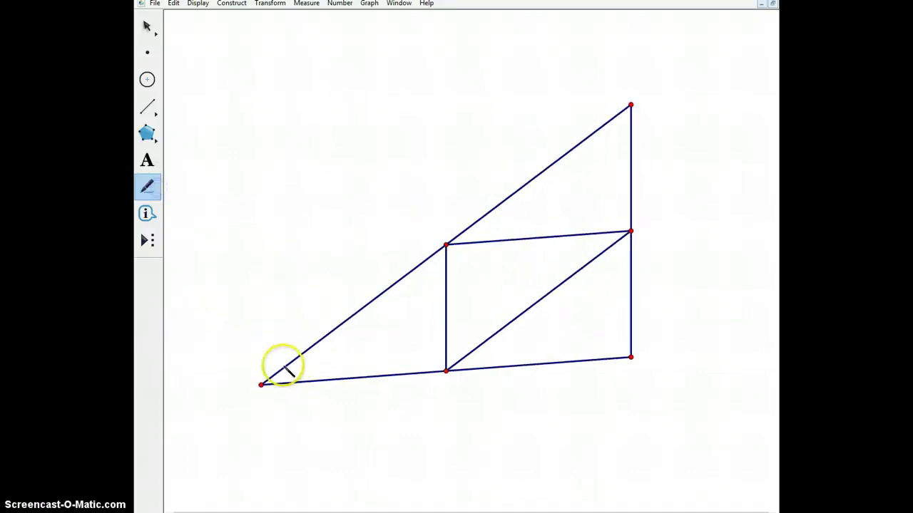
drag(262, 383, 275, 385)
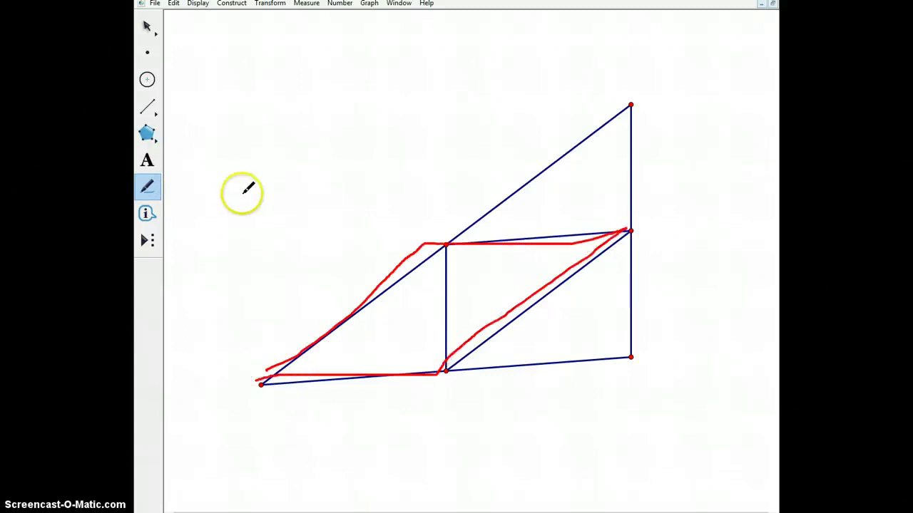
key(ctrl+z)
click(147, 29)
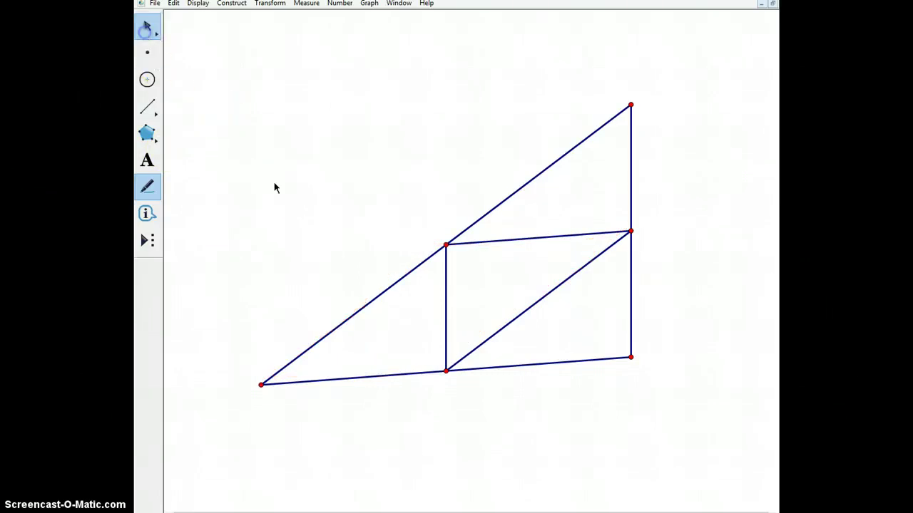
- Select the inner diagonal, left side and top midsegment in turn, then clear the selection
click(514, 318)
click(382, 292)
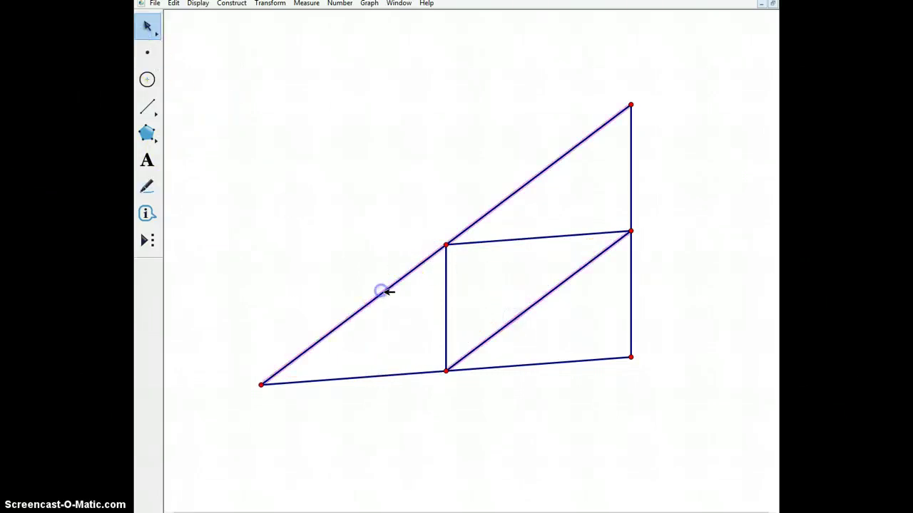
click(503, 245)
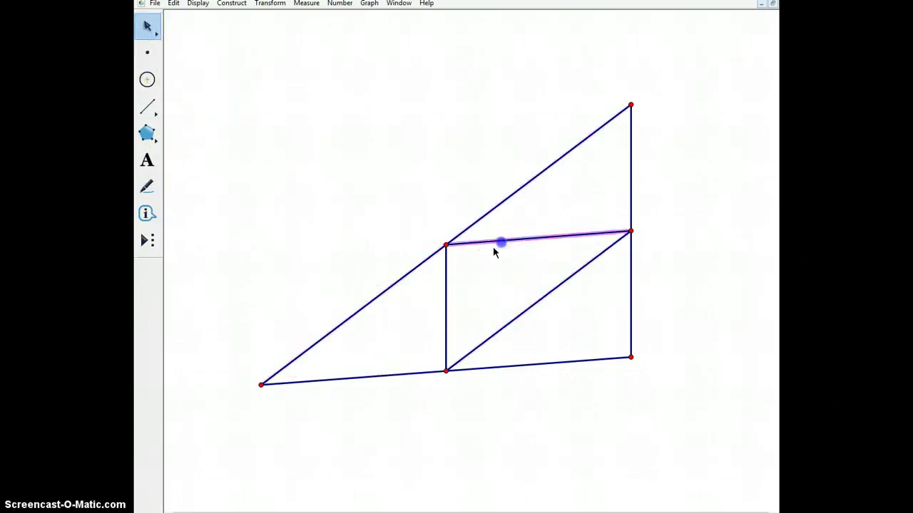
click(394, 376)
click(398, 356)
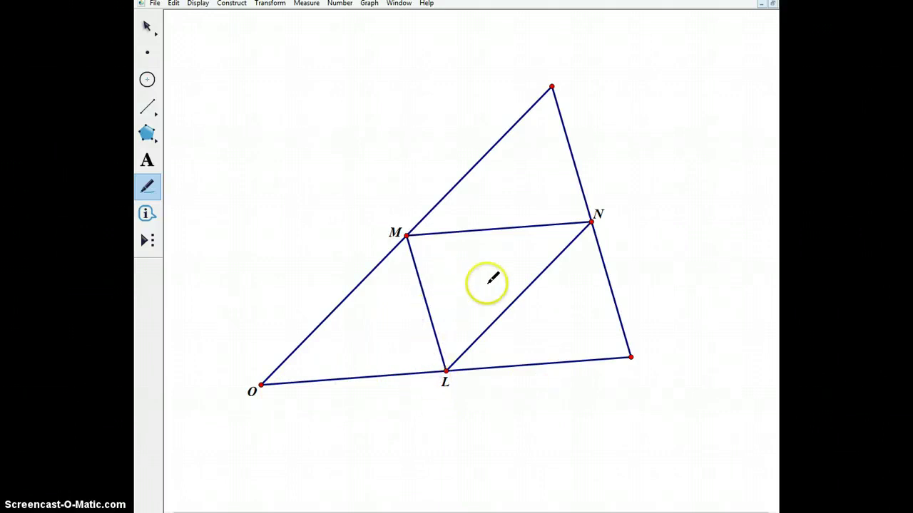
- Sketch two horizontal red parallel lines and a crossing transversal above the figure
drag(261, 61, 428, 61)
drag(263, 87, 445, 82)
drag(380, 51, 304, 114)
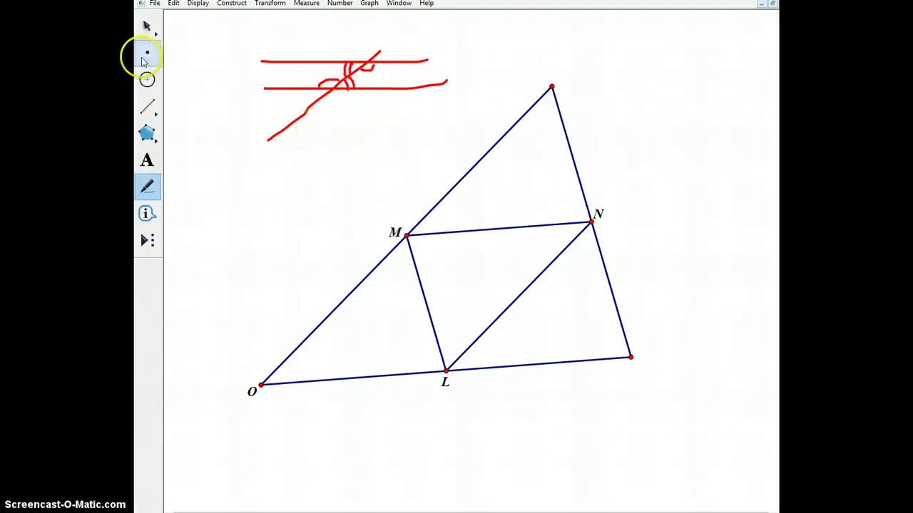
click(147, 25)
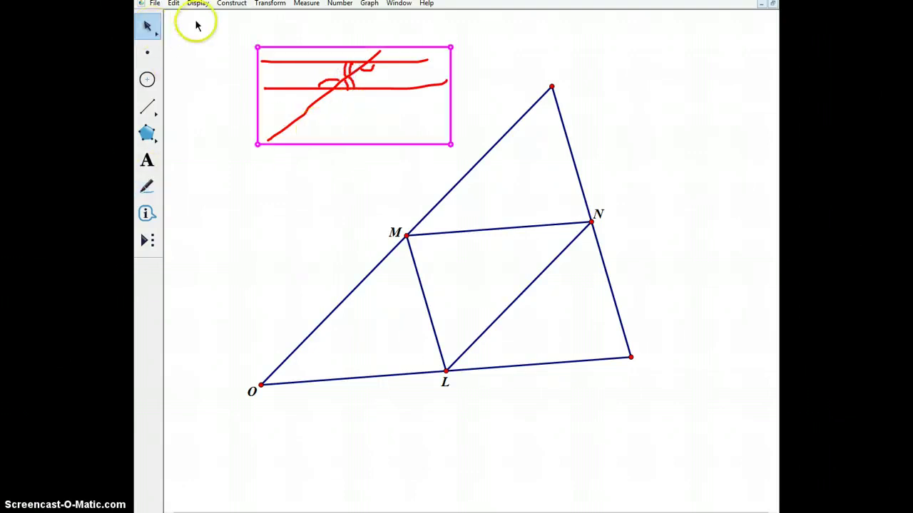
- Mark the angle just below M on side OM with the red marker
click(269, 178)
click(147, 187)
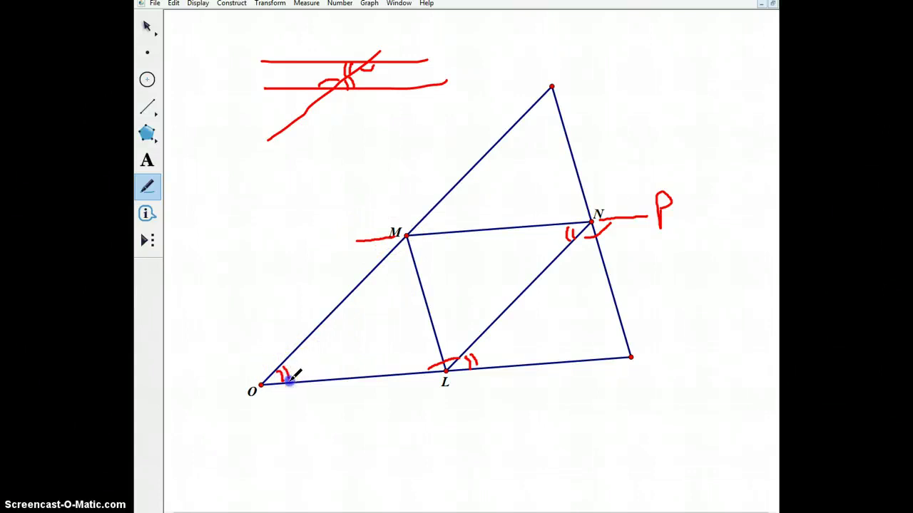
drag(384, 245, 387, 257)
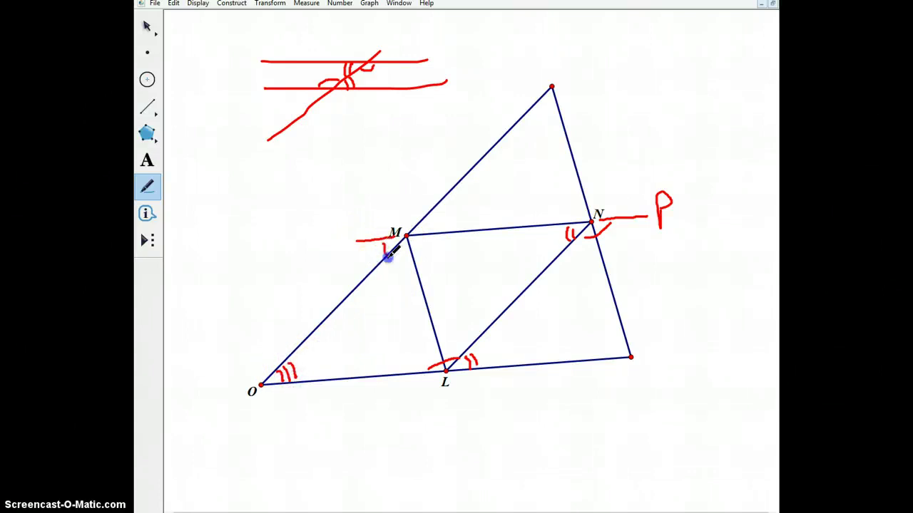